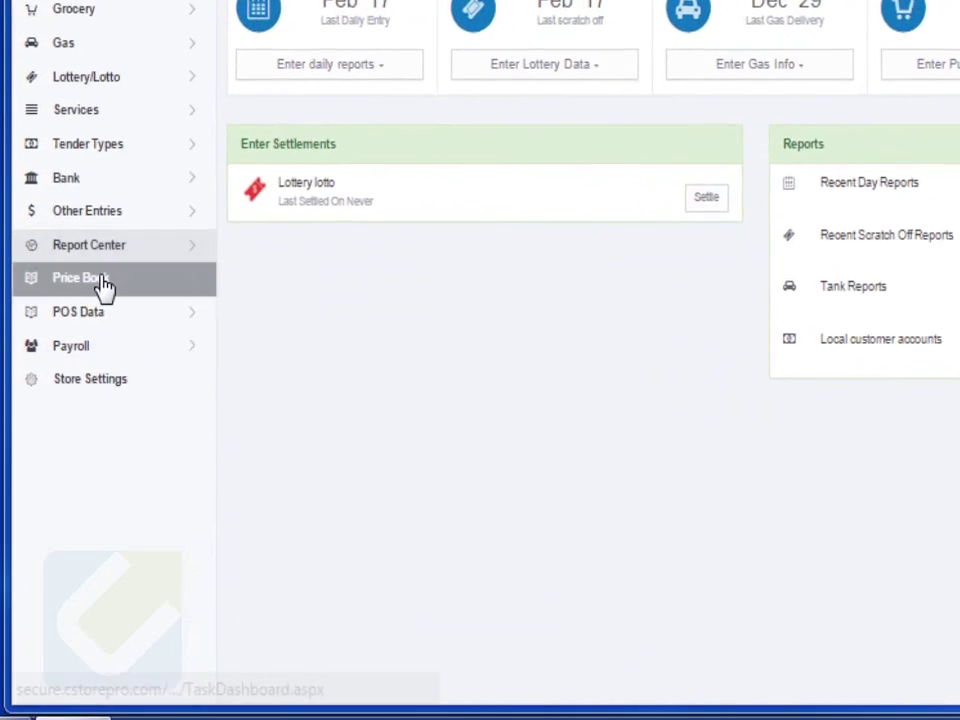
# Open the price book's Inventory Adjustments page and make the Current Inventory field active
pyautogui.click(110, 258)
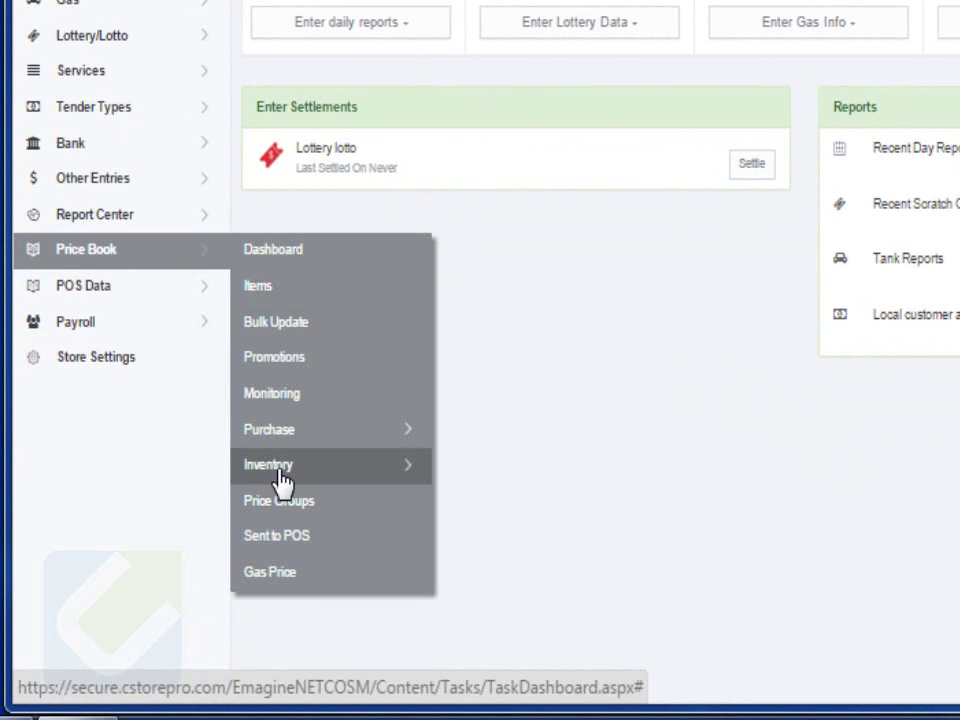
pyautogui.moveTo(373, 482)
pyautogui.click(539, 462)
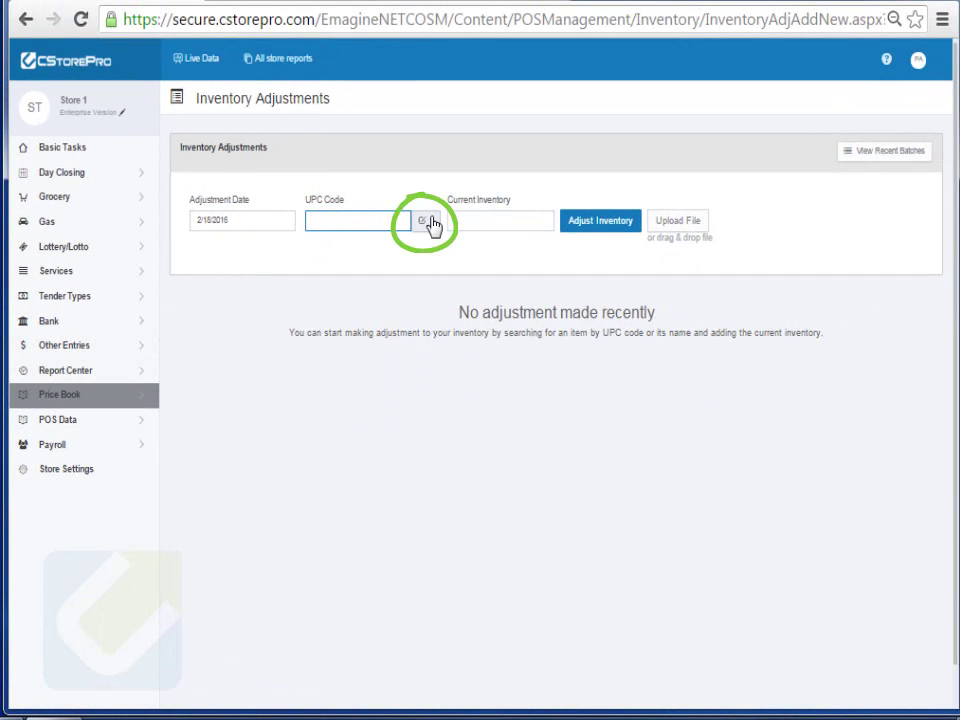
pyautogui.click(471, 218)
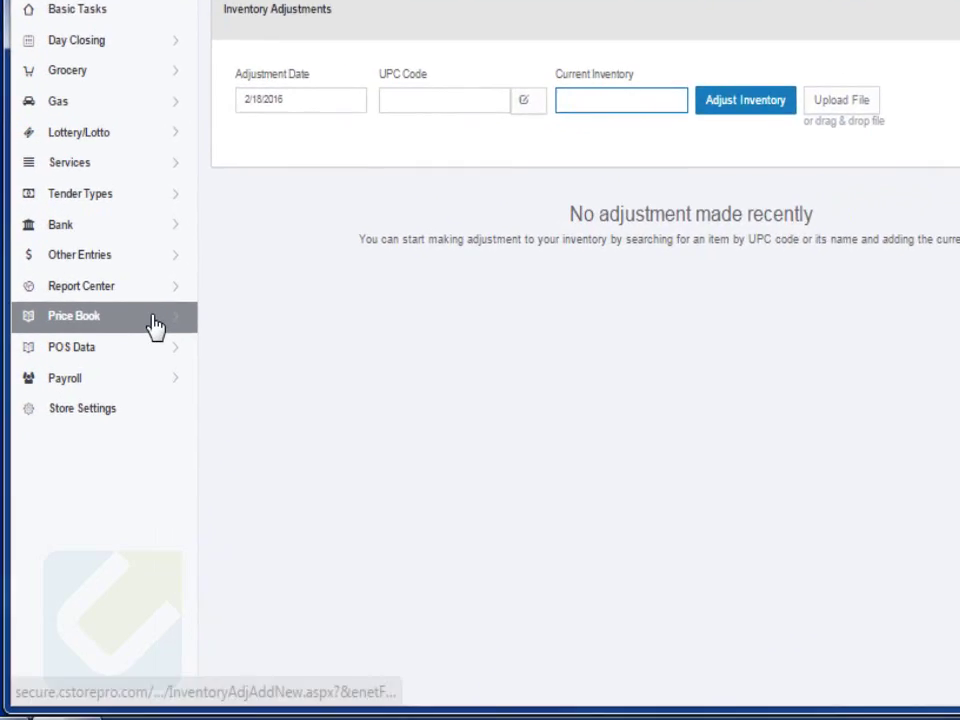
# Open the Item Mapping page in the price book's inventory section
pyautogui.moveTo(124, 403)
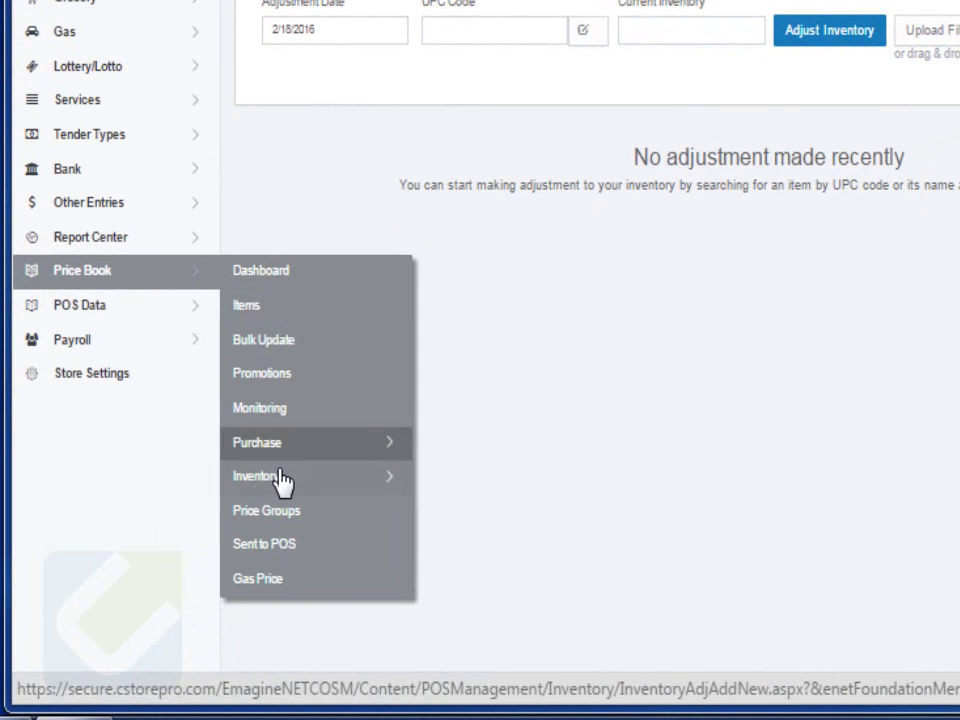
pyautogui.moveTo(279, 479)
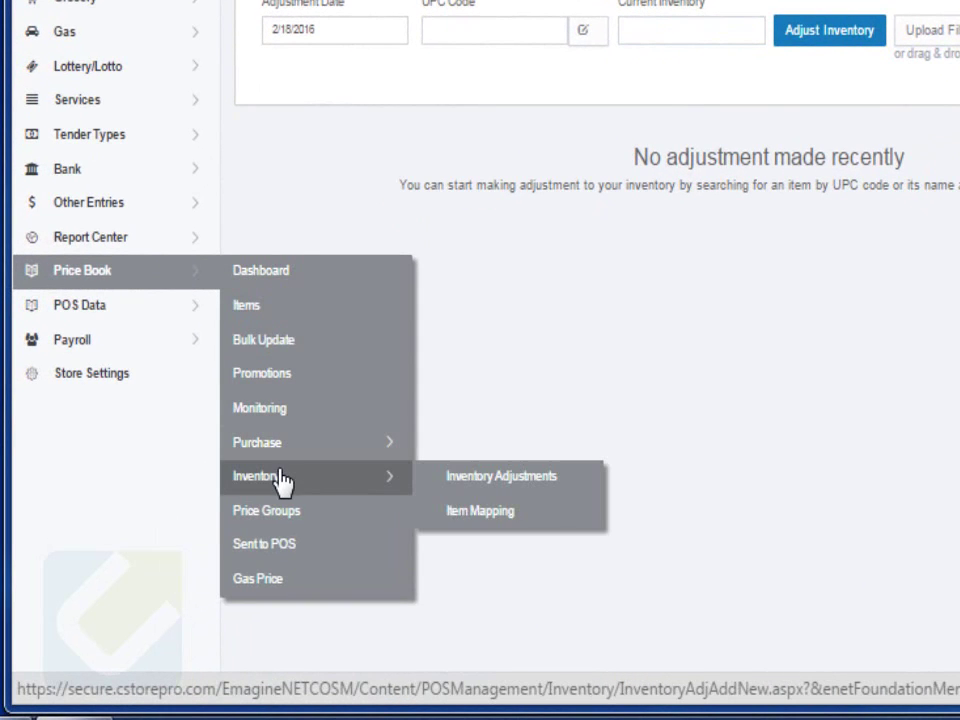
pyautogui.click(506, 515)
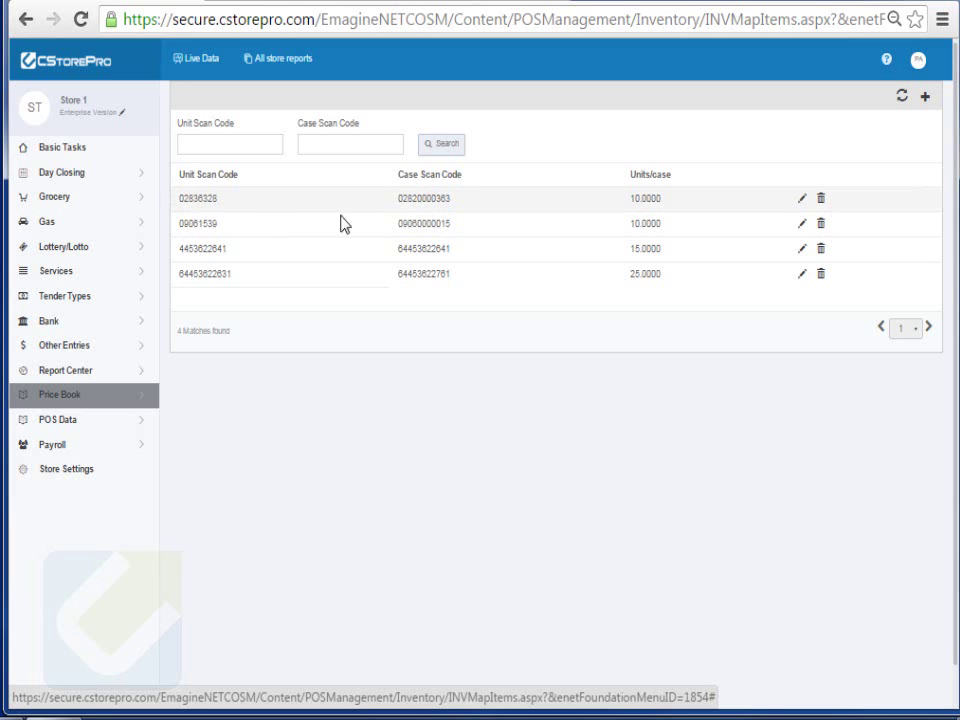
# Examine the unit scan code and case scan code of the first item mapping in the list
pyautogui.doubleClick(413, 199)
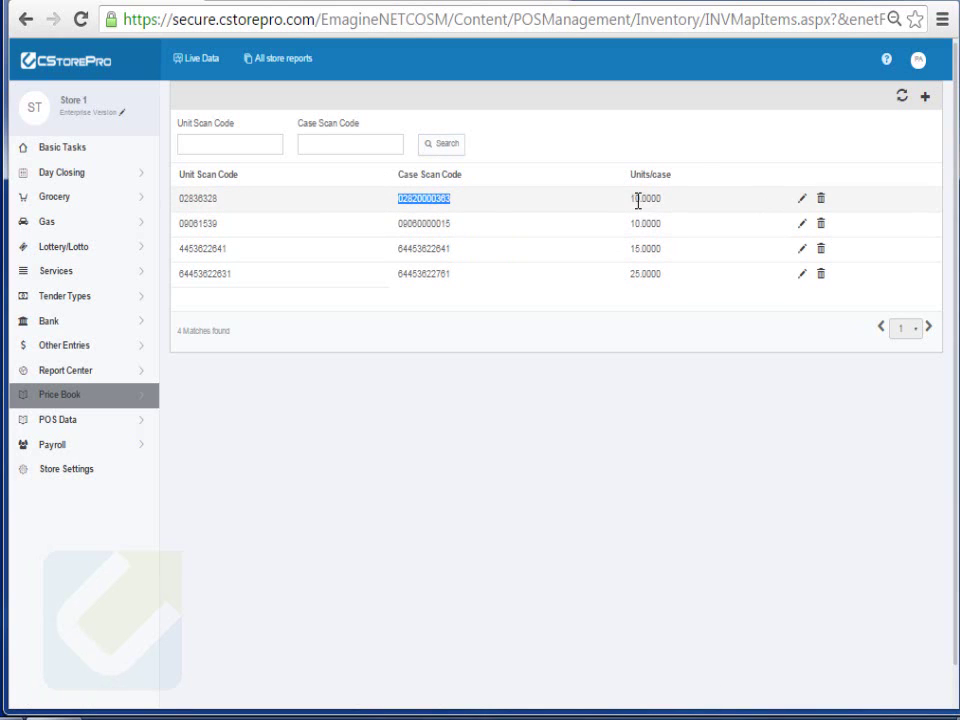
pyautogui.doubleClick(196, 199)
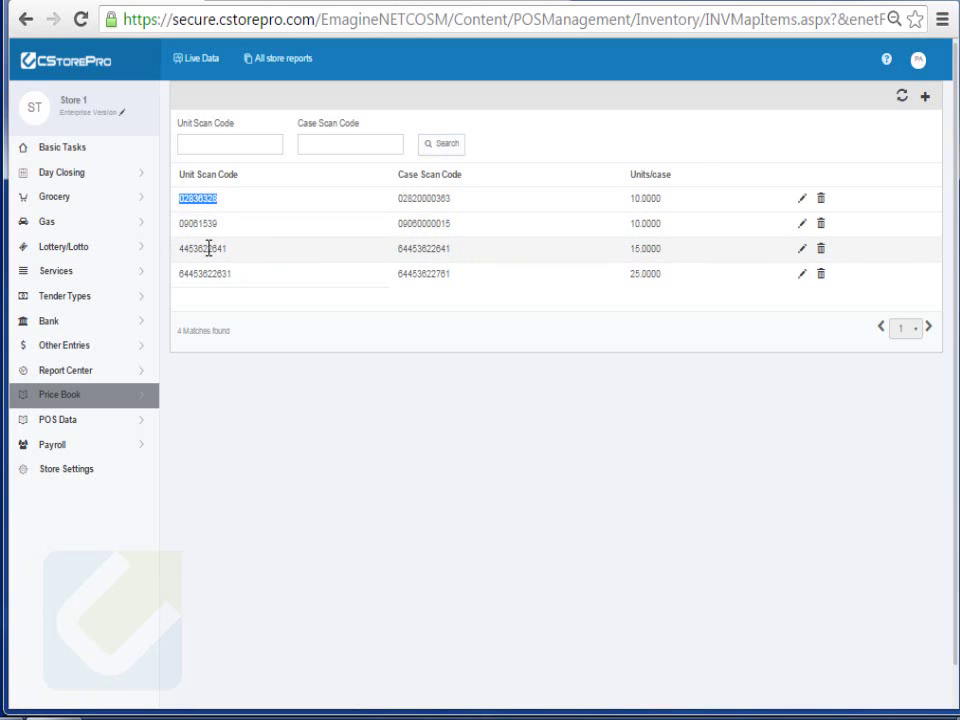
pyautogui.doubleClick(430, 201)
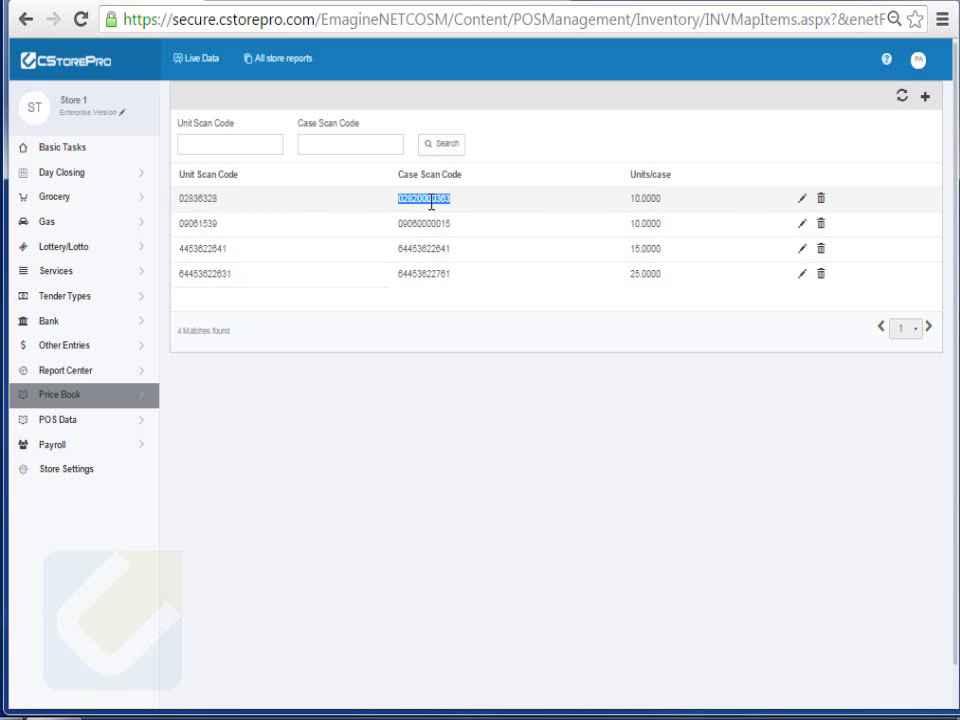
pyautogui.doubleClick(193, 198)
pyautogui.click(419, 198)
pyautogui.doubleClick(419, 198)
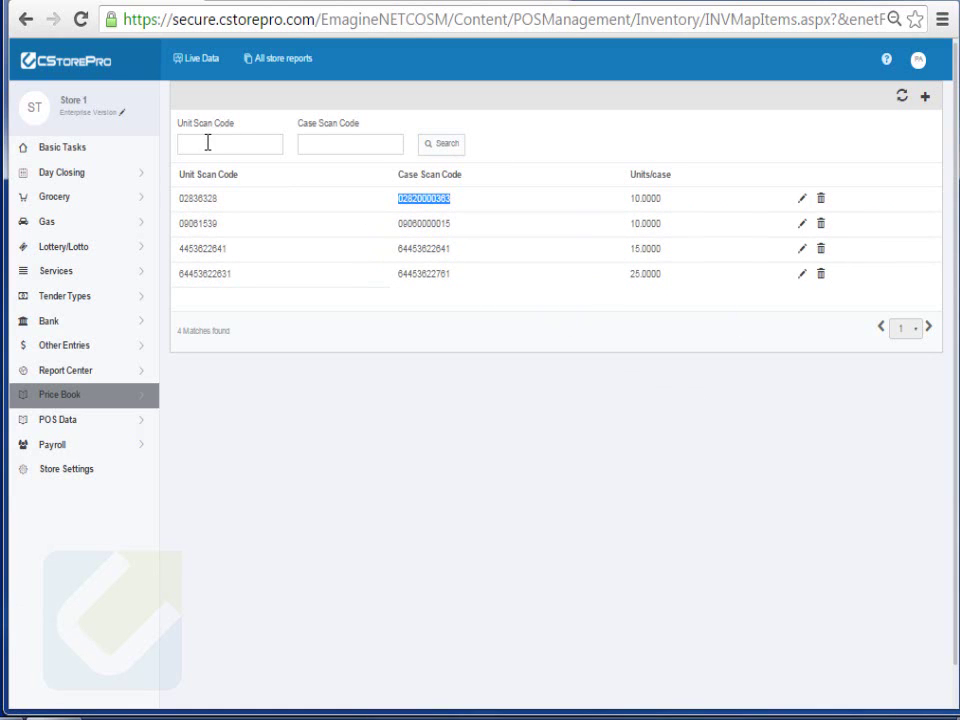
# View the blank form for adding an item mapping and close it without adding one
pyautogui.click(925, 98)
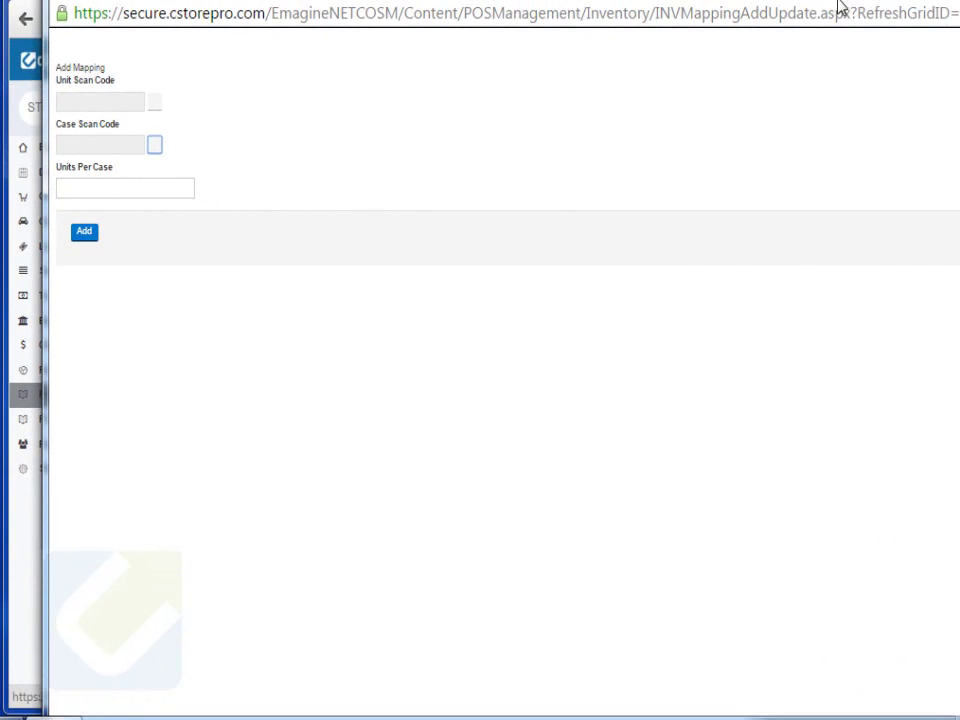
pyautogui.click(928, 10)
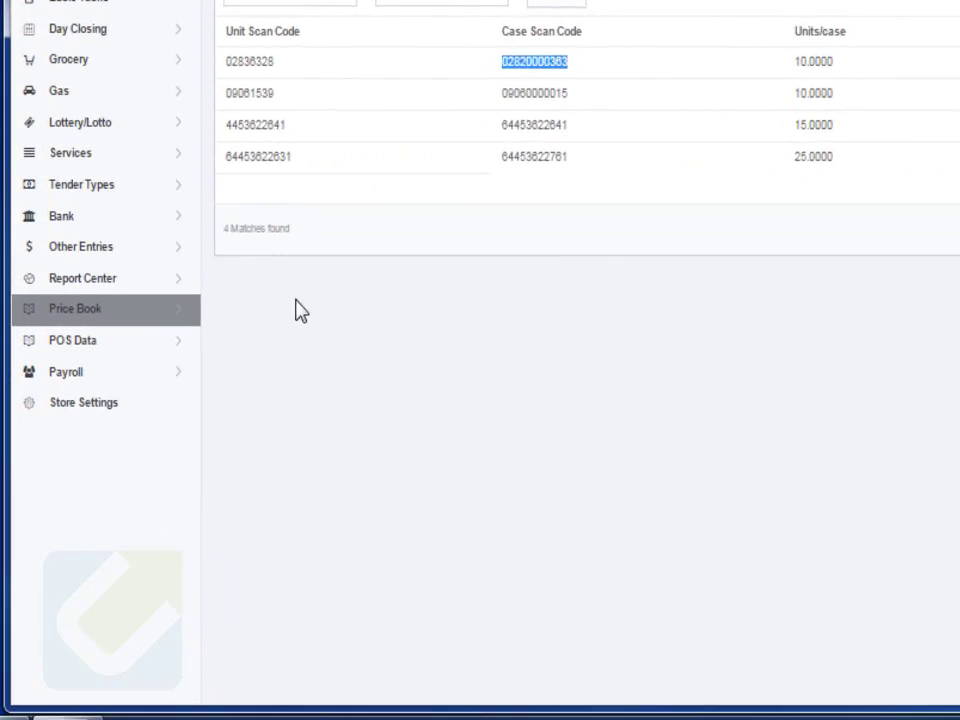
# Open the price book's item list, inspect the current inventory field of COKE CLASSIC 20 oz, and cancel the item update
pyautogui.click(113, 226)
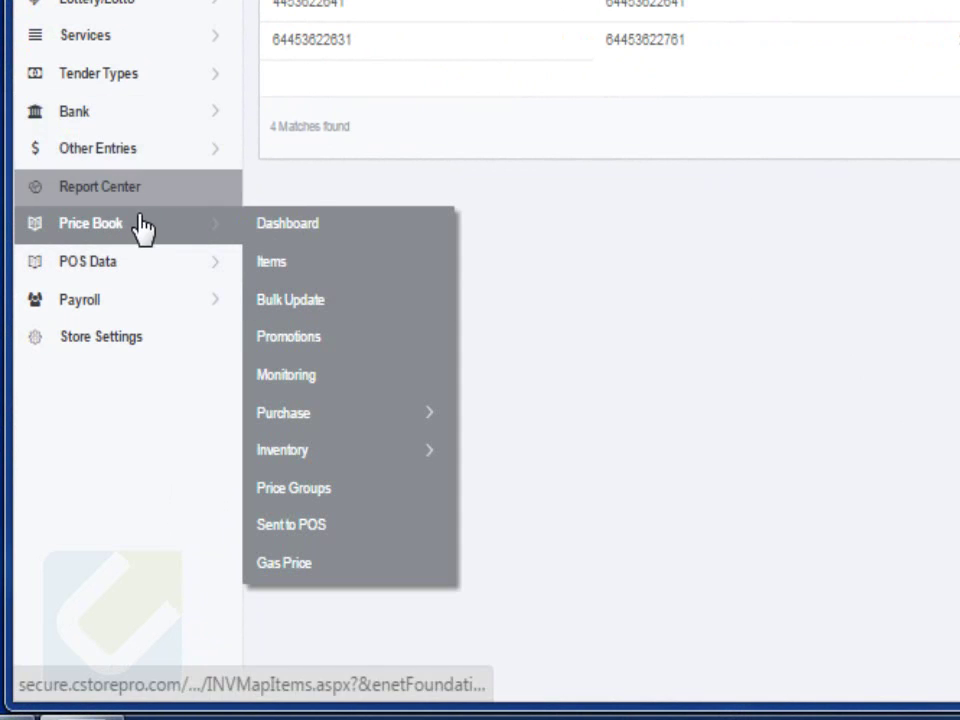
pyautogui.click(338, 282)
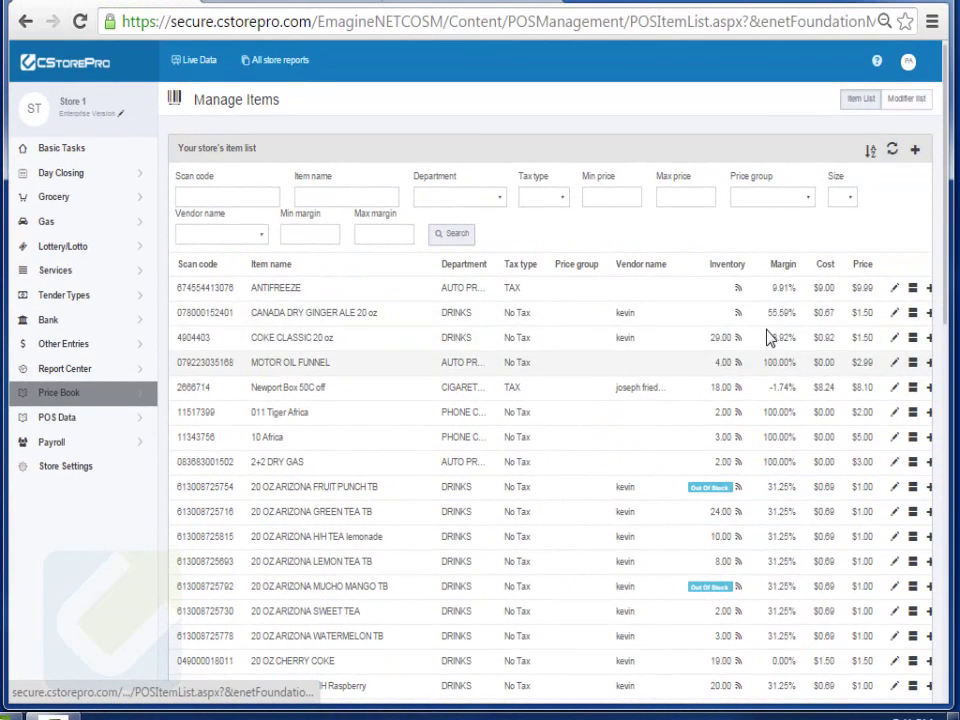
pyautogui.click(895, 339)
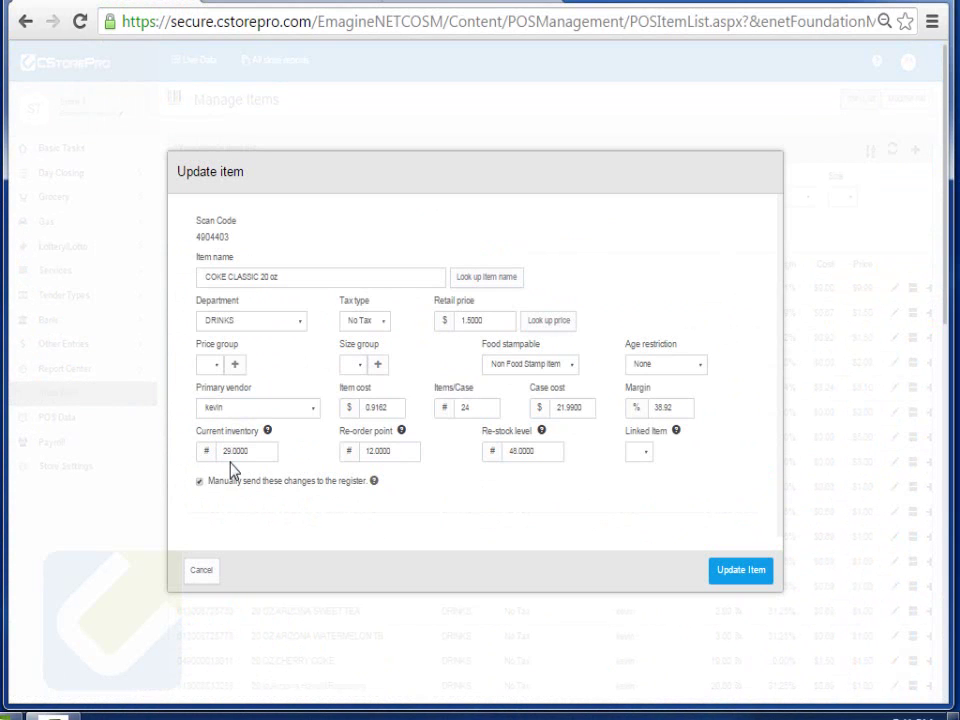
pyautogui.click(236, 454)
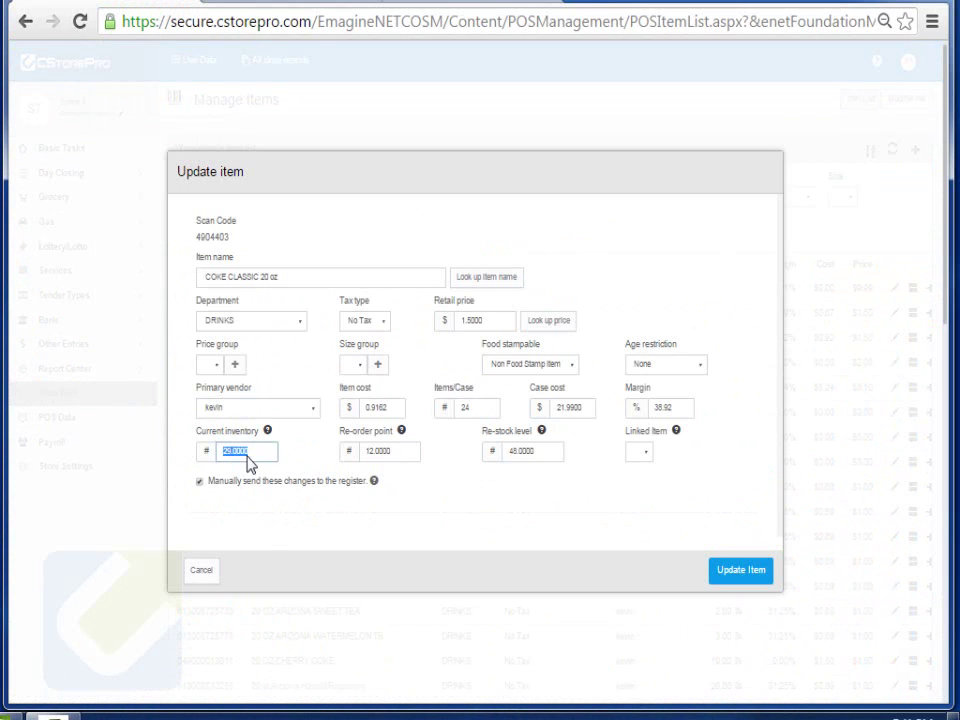
pyautogui.click(212, 574)
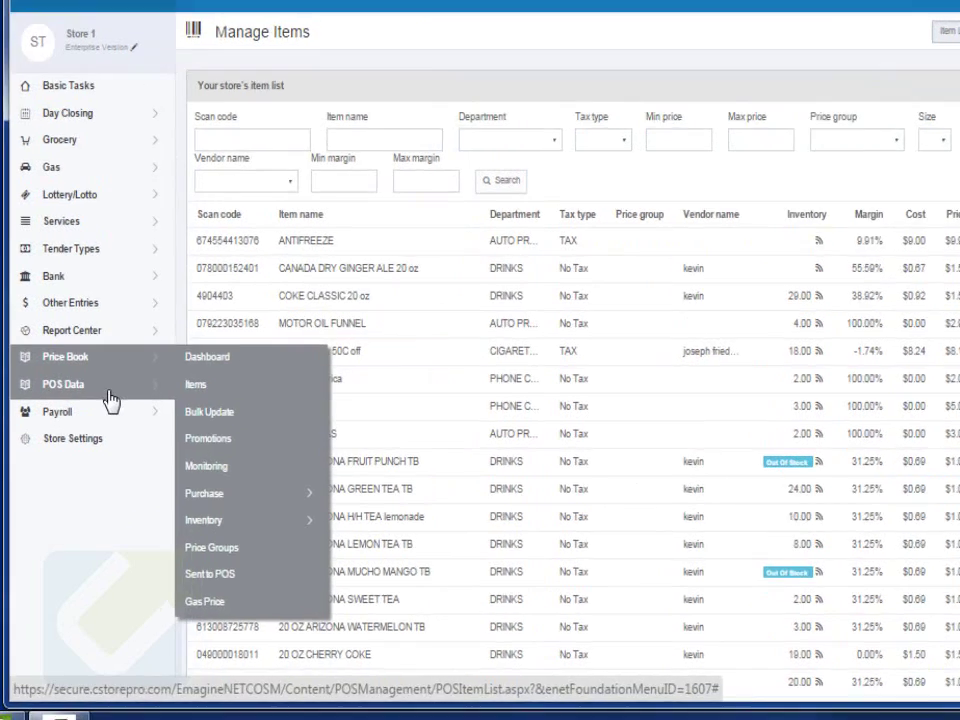
# Open the Inventory report from the POS data reports
pyautogui.moveTo(100, 420)
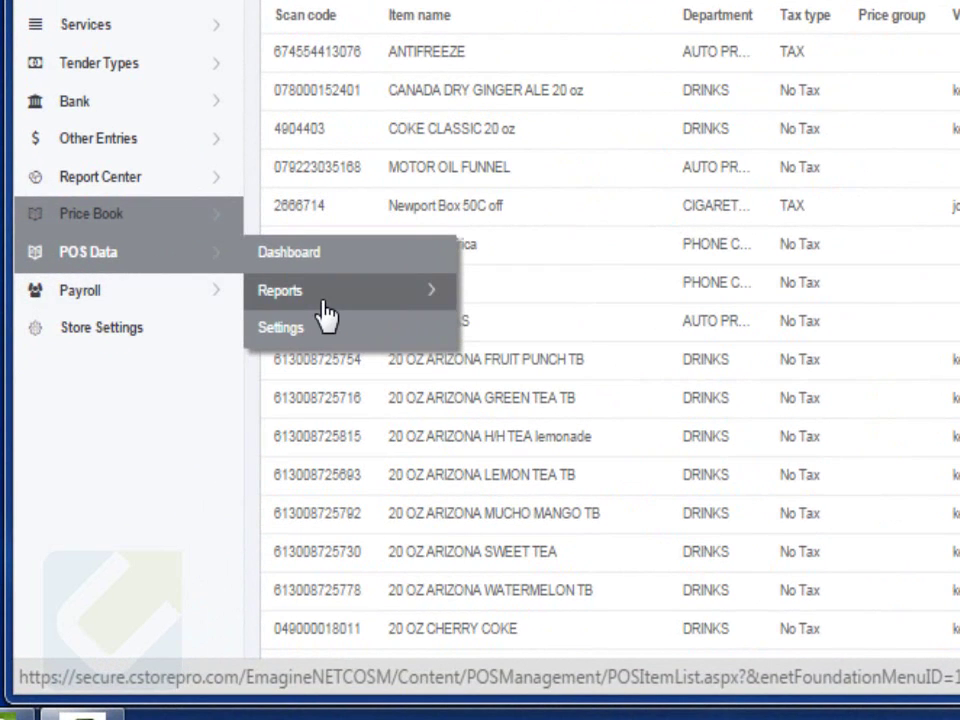
pyautogui.moveTo(324, 302)
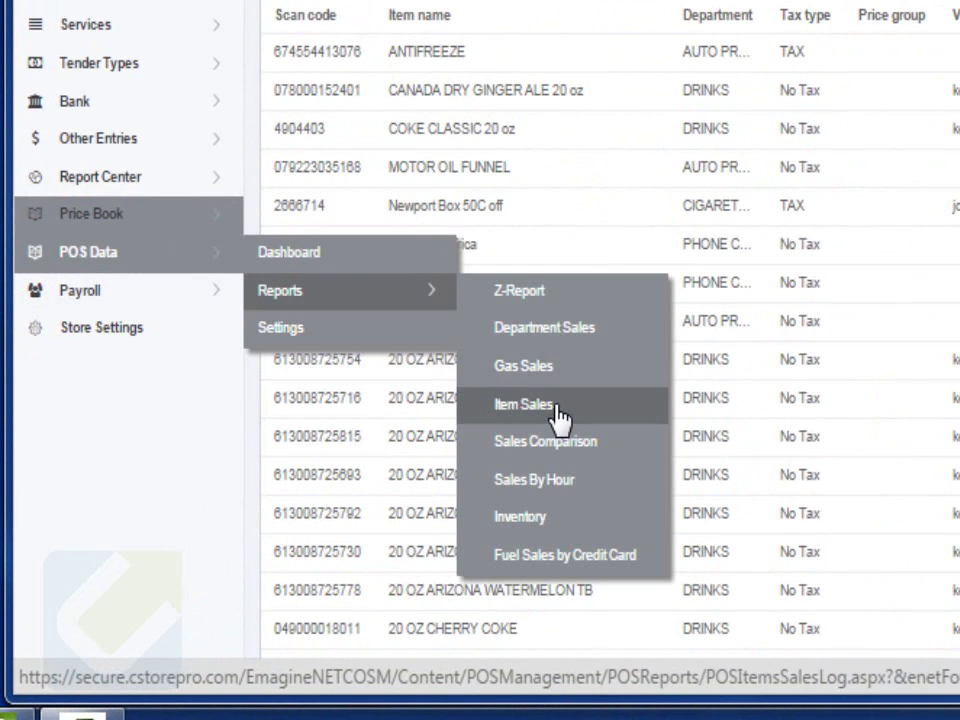
pyautogui.click(551, 522)
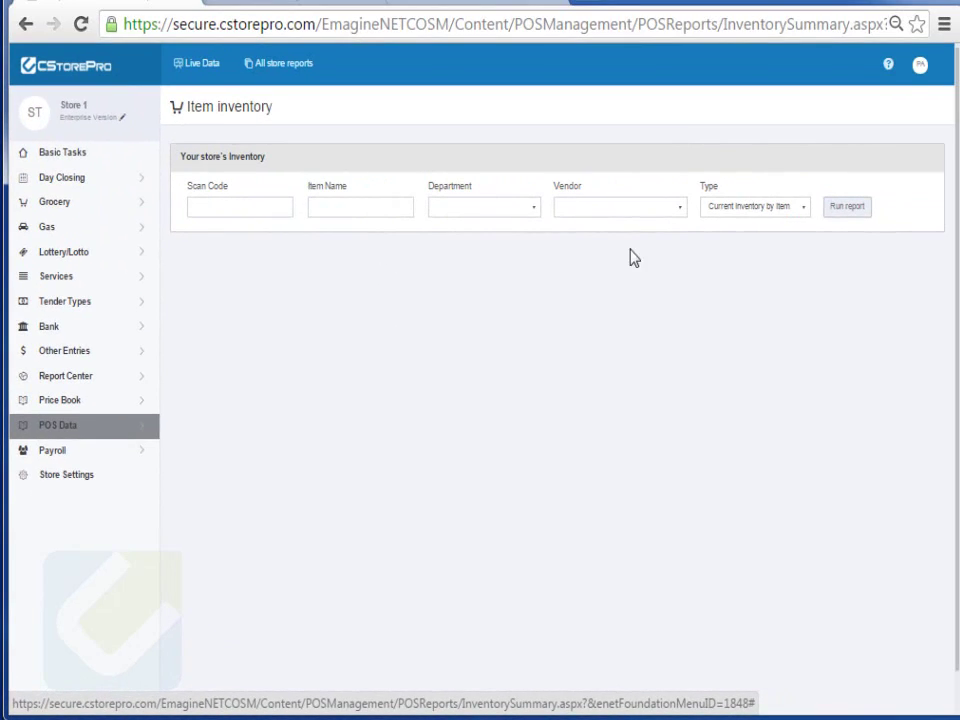
# Run the Current Inventory by Item report for the CIGARETTES department and sort it by count, highest first
pyautogui.click(472, 210)
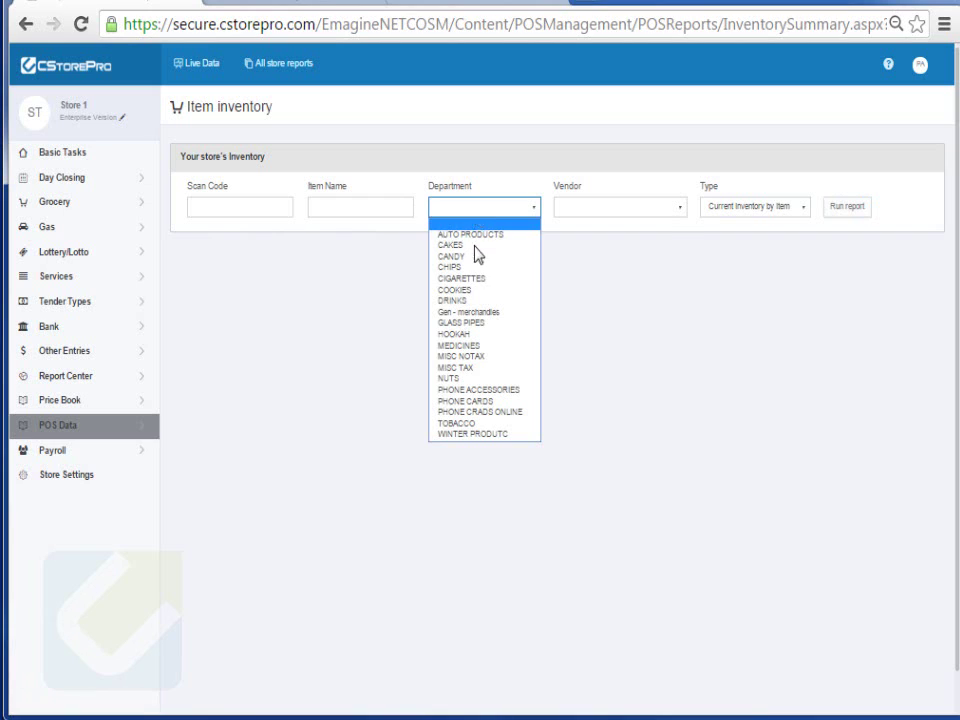
pyautogui.click(474, 279)
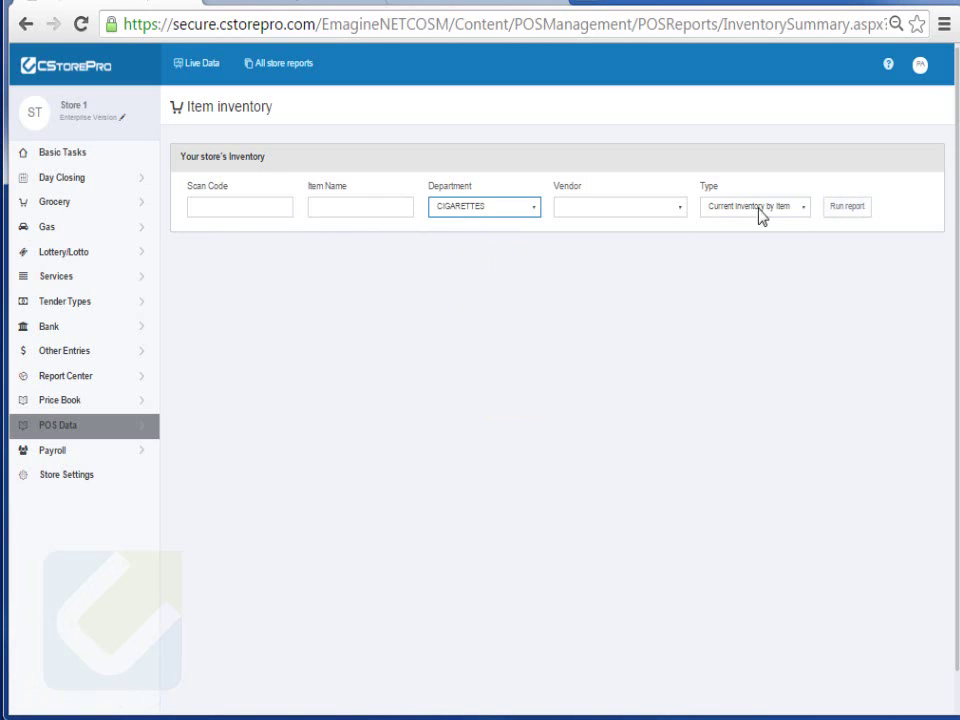
pyautogui.click(836, 209)
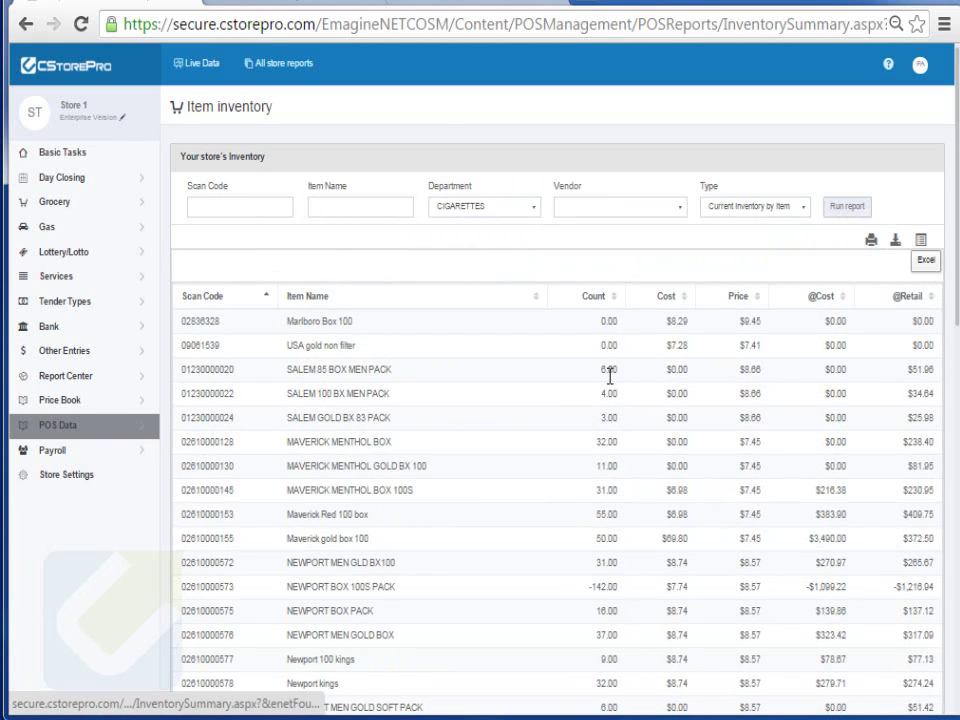
pyautogui.click(613, 305)
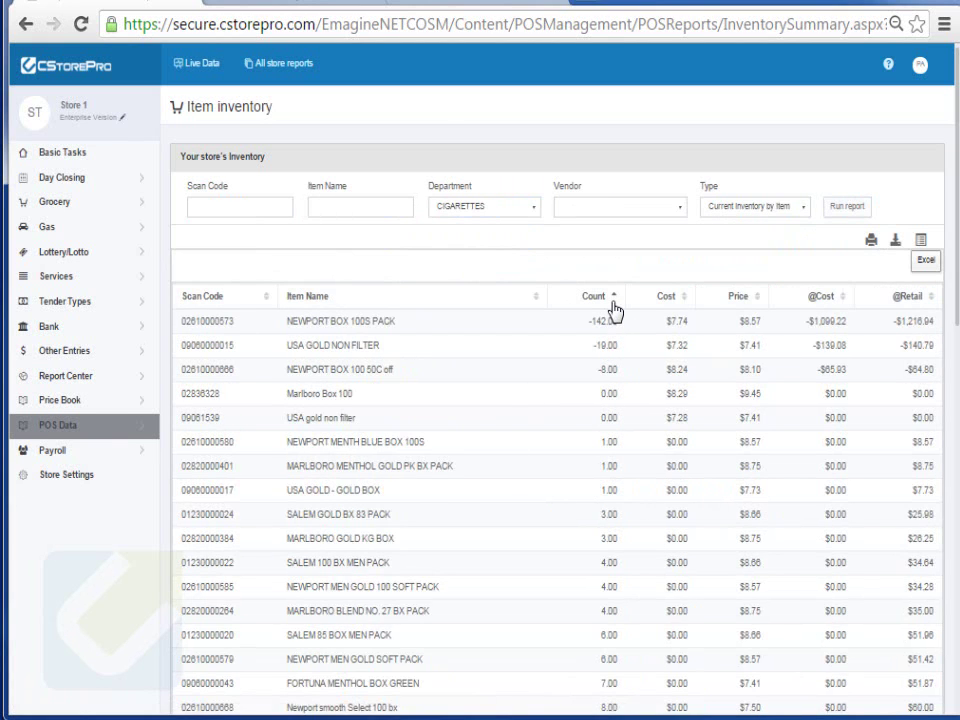
pyautogui.click(613, 306)
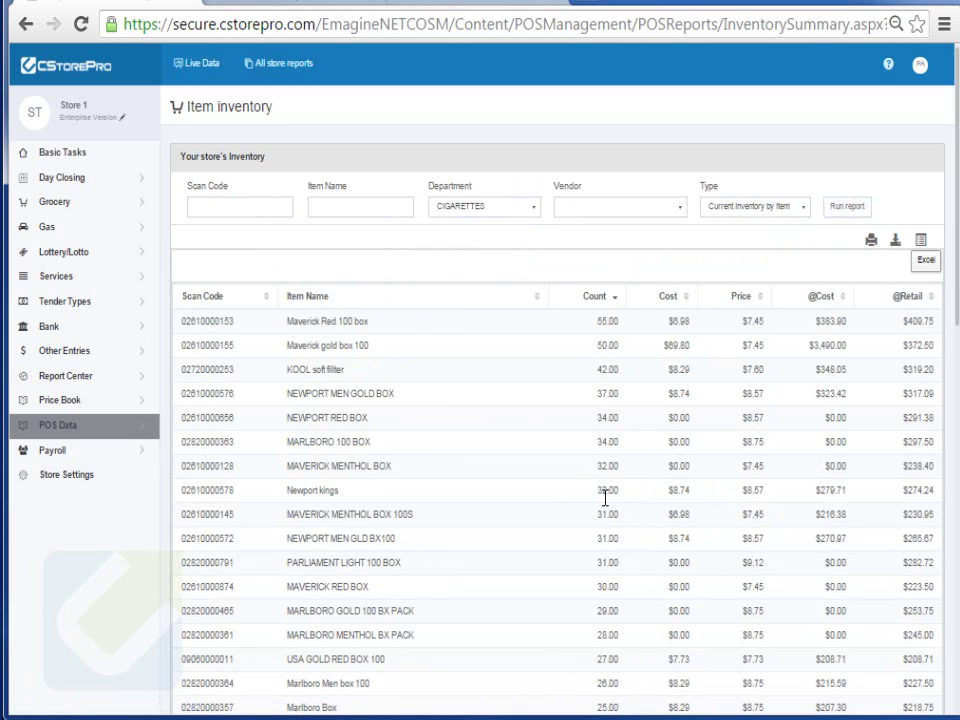
# Run the Inventory Change by Item report for all departments and sort it by opening quantity, highest first
pyautogui.click(728, 208)
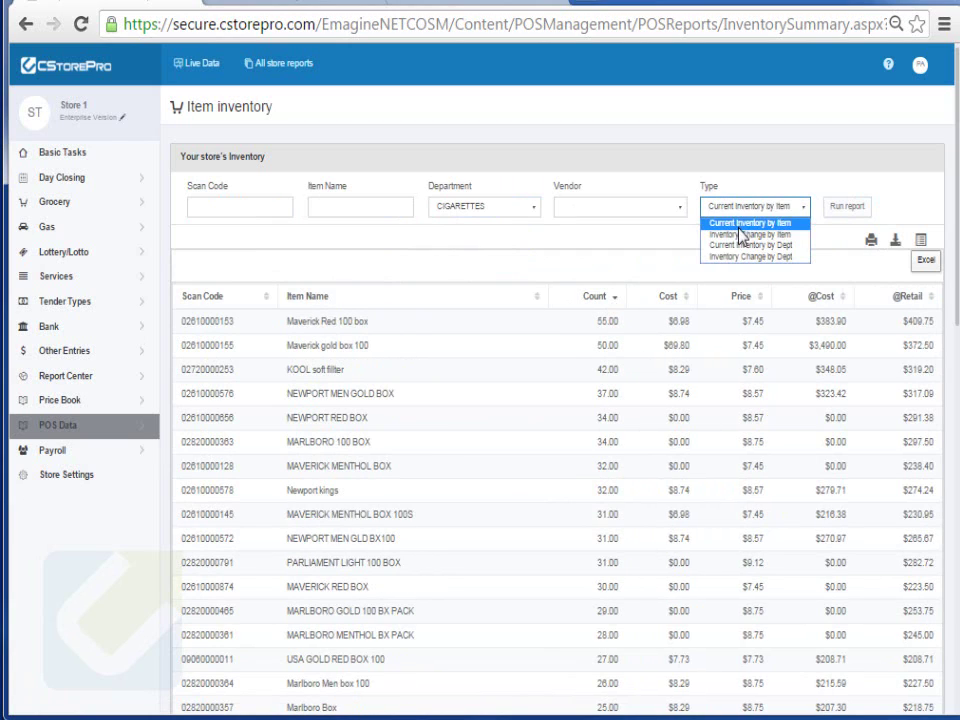
pyautogui.click(740, 235)
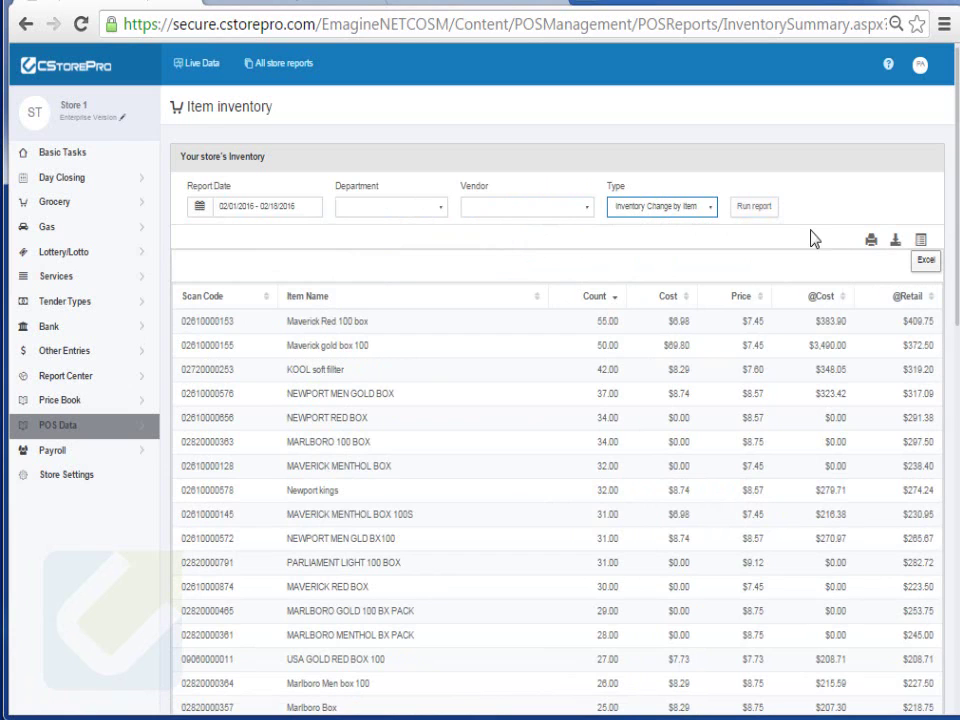
pyautogui.click(751, 207)
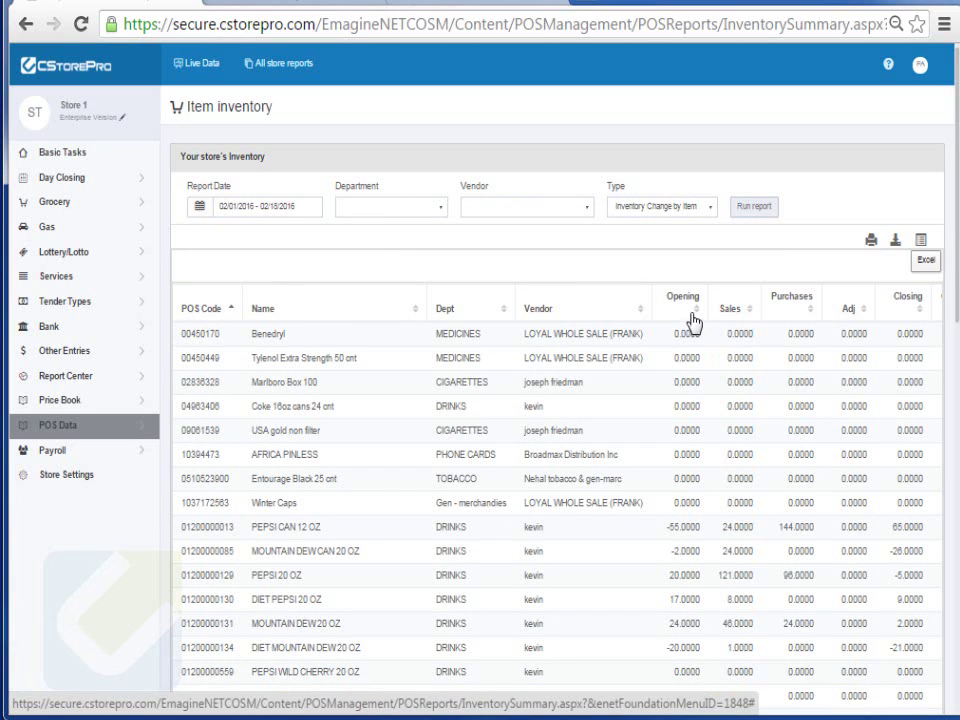
pyautogui.click(690, 321)
pyautogui.click(689, 320)
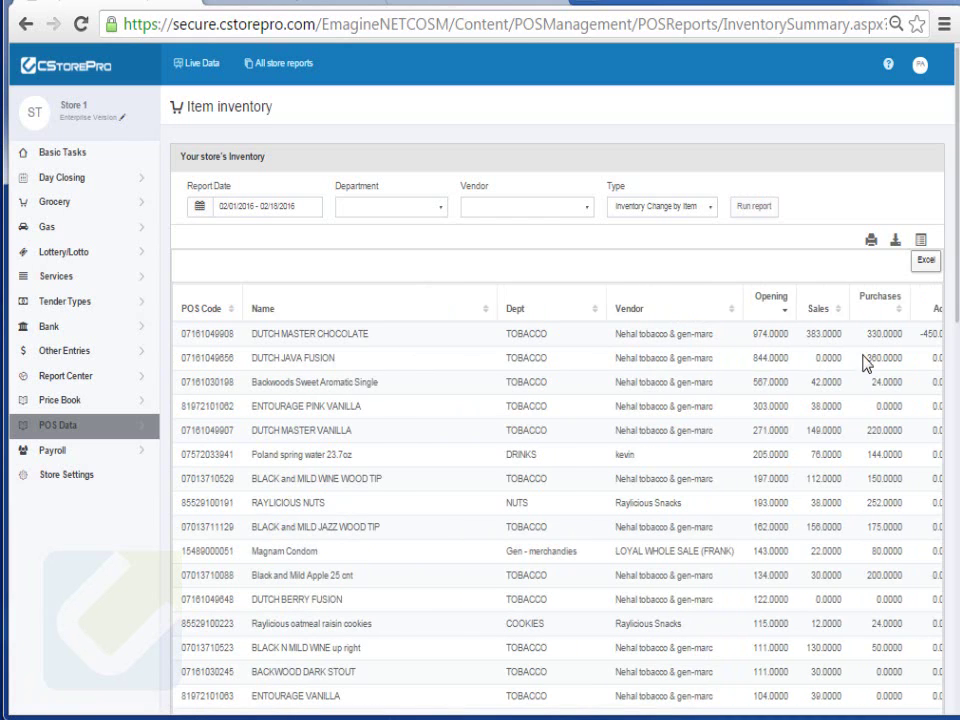
# Examine the opening, sales, purchases, adjustment, closing and change figures in the DUTCH MASTER CHOCOLATE row
pyautogui.moveTo(753, 334); pyautogui.dragTo(822, 335)
pyautogui.doubleClick(870, 336)
pyautogui.doubleClick(822, 335)
pyautogui.doubleClick(870, 336)
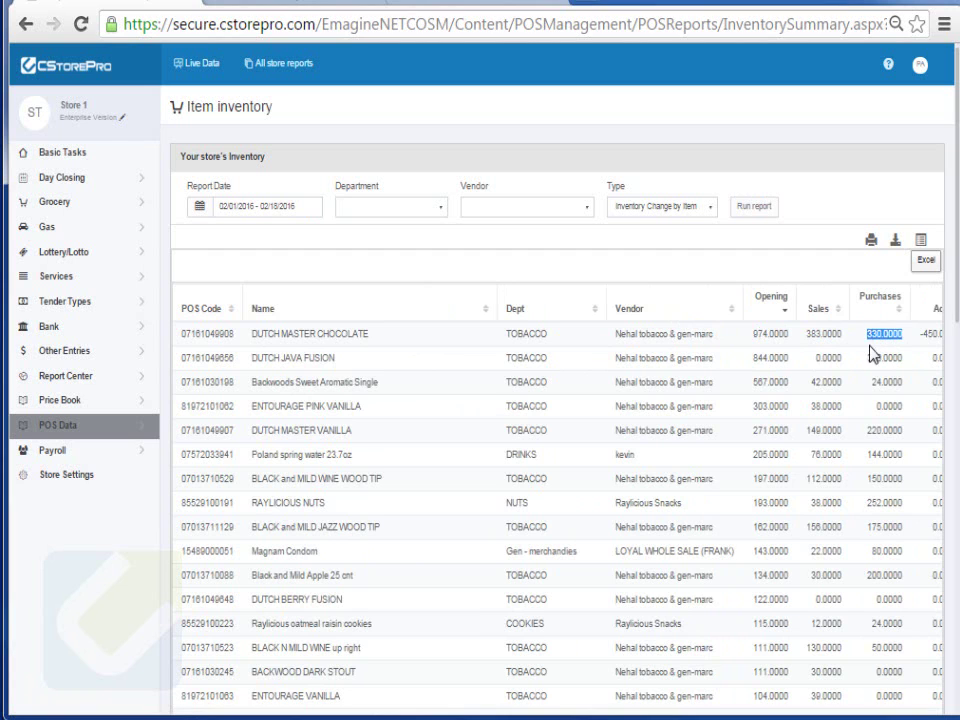
pyautogui.moveTo(870, 338); pyautogui.dragTo(955, 341)
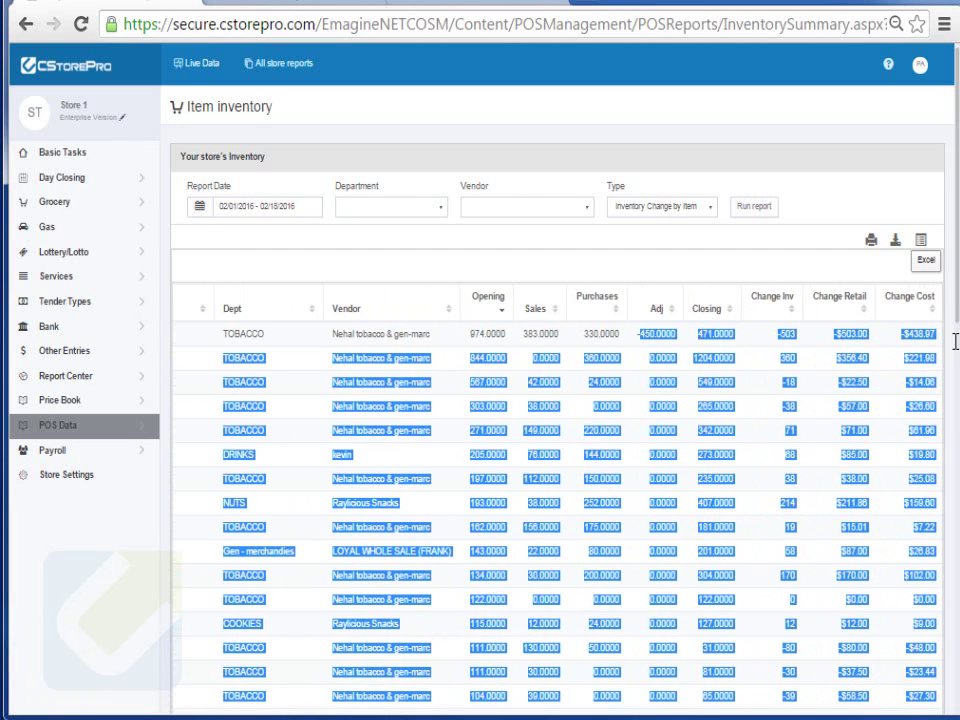
pyautogui.doubleClick(670, 335)
pyautogui.doubleClick(708, 335)
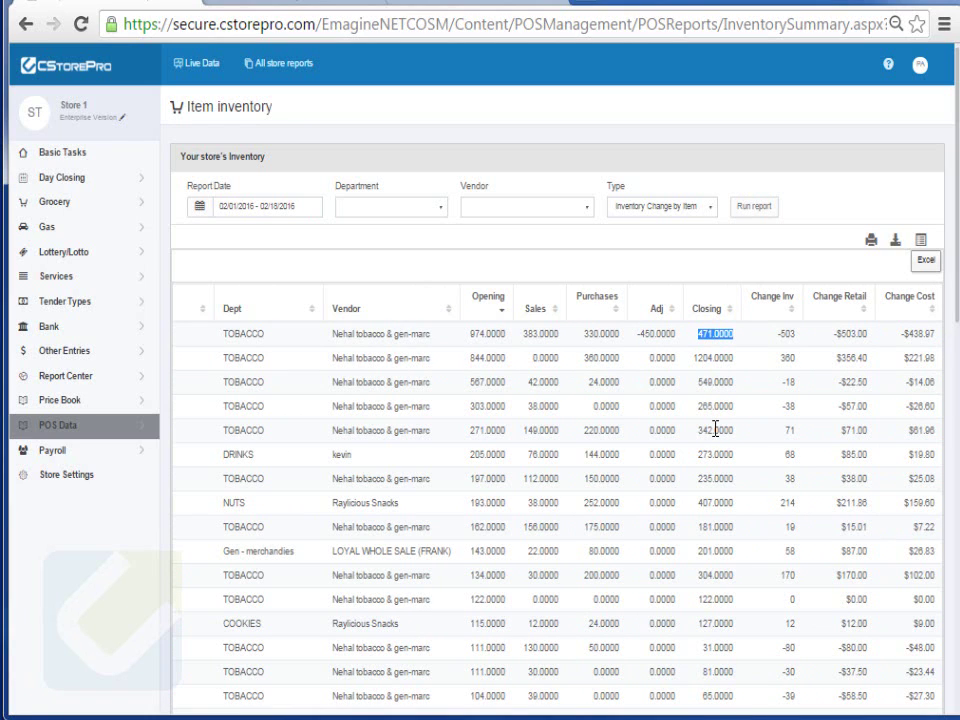
pyautogui.click(838, 333)
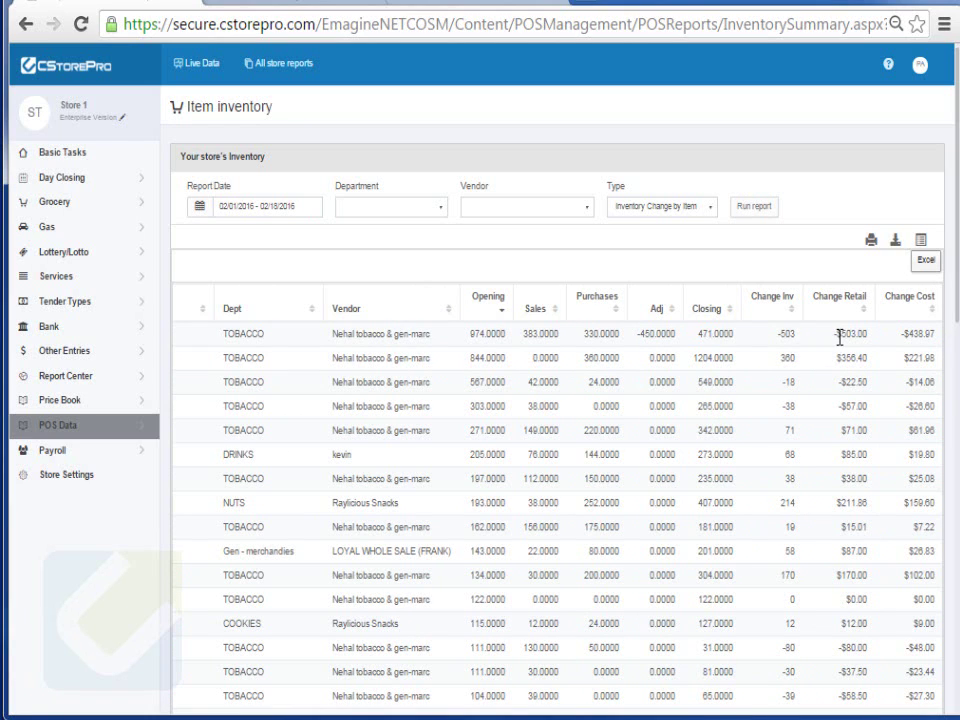
pyautogui.doubleClick(916, 335)
# Run the inventory report with its type set to Current Inventory by Dept
pyautogui.click(679, 209)
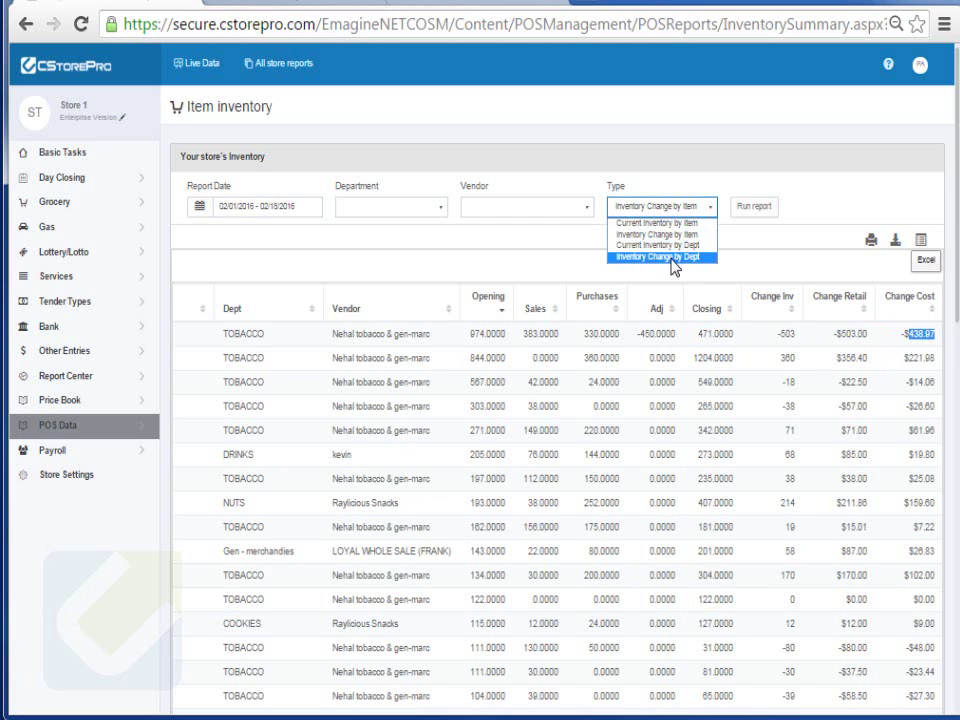
pyautogui.click(680, 246)
pyautogui.click(352, 208)
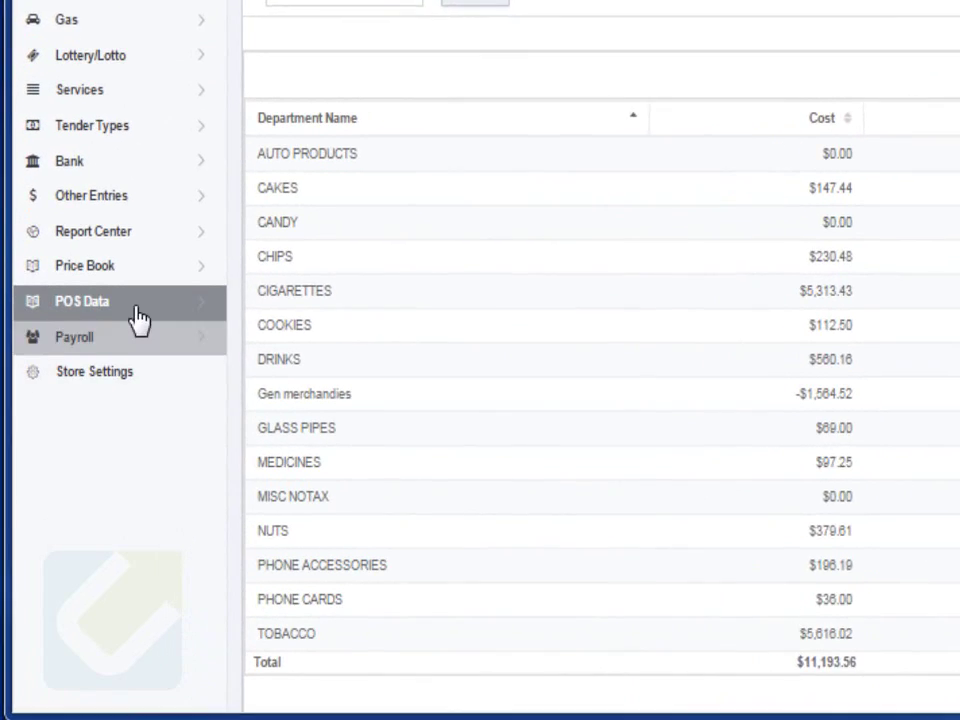
# Return to the price book's Inventory Adjustments page and open the list of recent adjustment batches
pyautogui.moveTo(95, 430)
pyautogui.moveTo(321, 332)
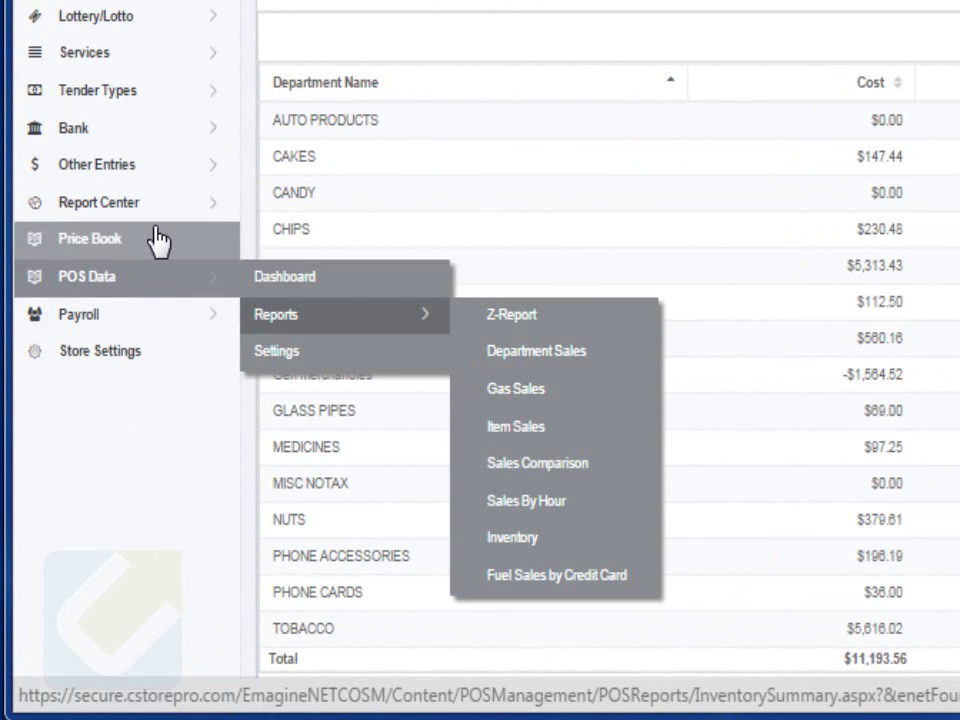
pyautogui.moveTo(154, 240)
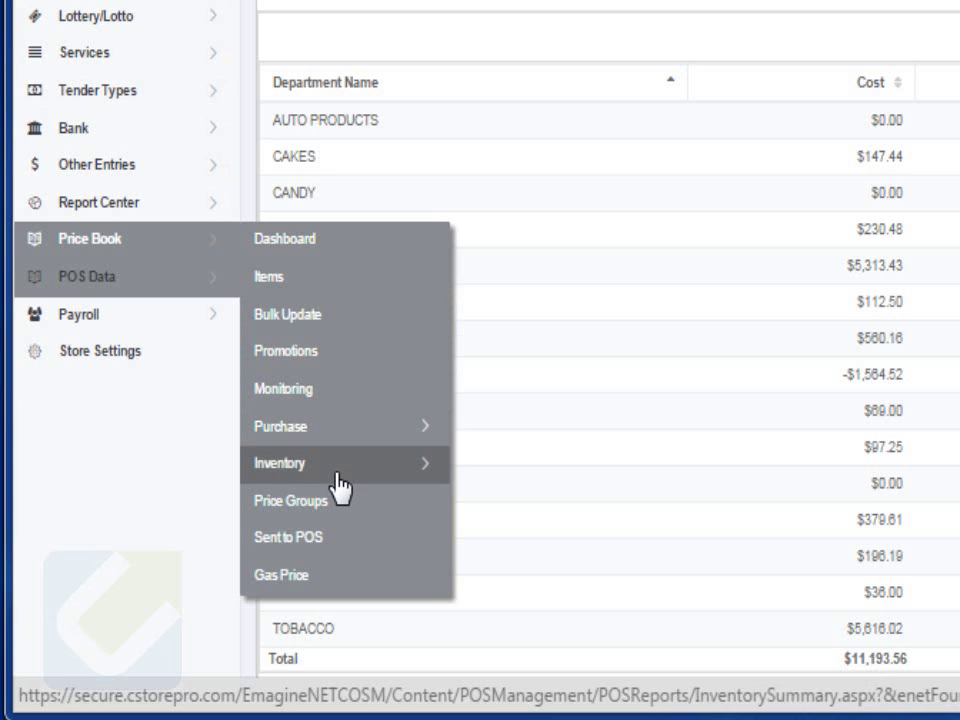
pyautogui.moveTo(355, 475)
pyautogui.click(574, 484)
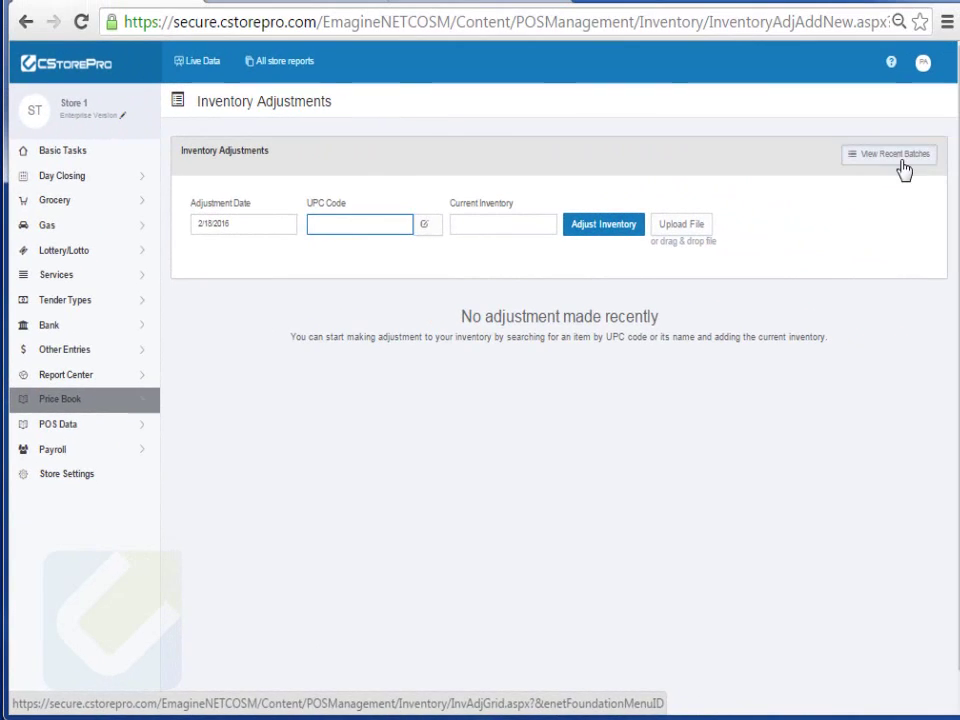
pyautogui.click(902, 169)
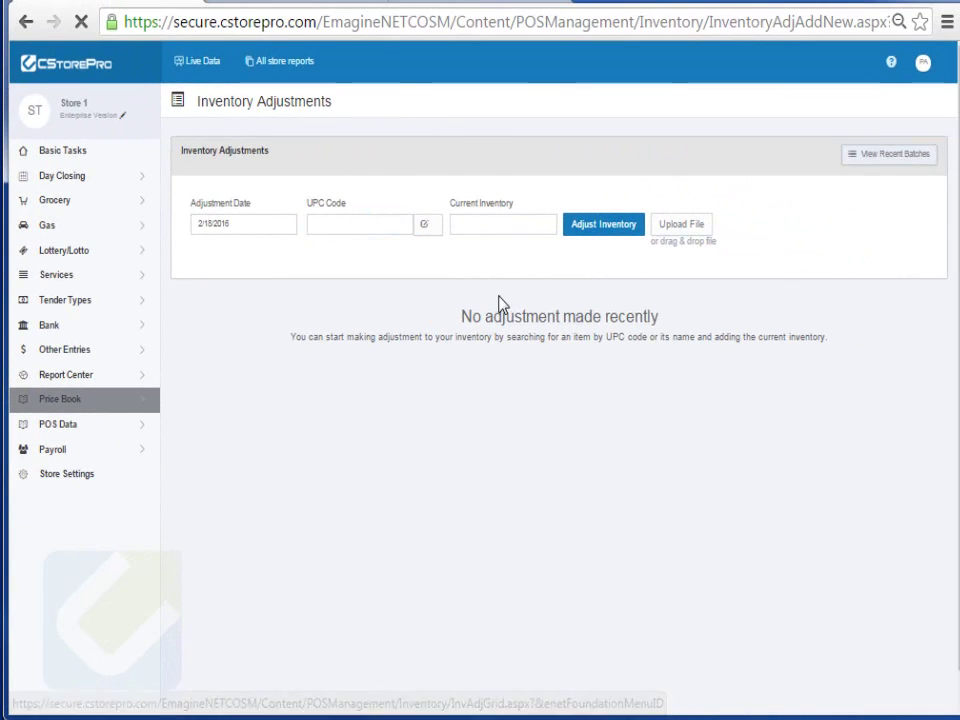